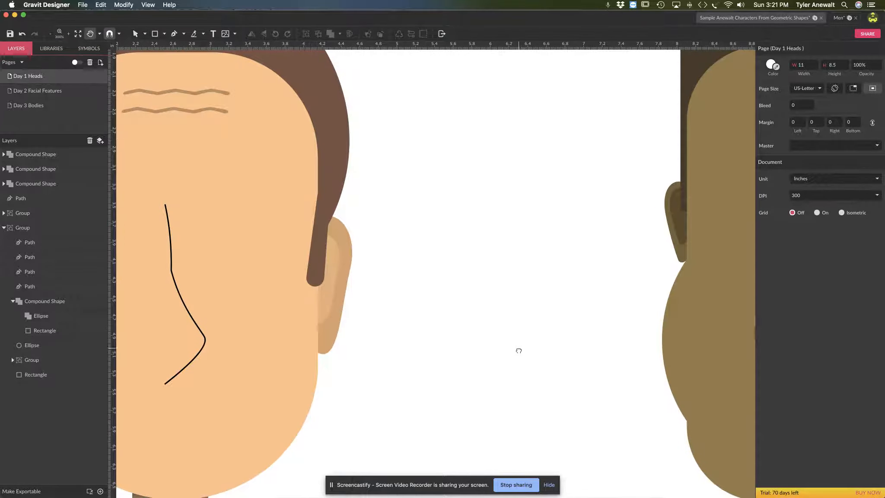
- Draw an ellipse about 1.71 by 0.65 in in the blank space between the two heads and convert it to a path
{"action": "scroll", "coordinate": [445, 333], "scroll_direction": "right", "scroll_amount": 3}
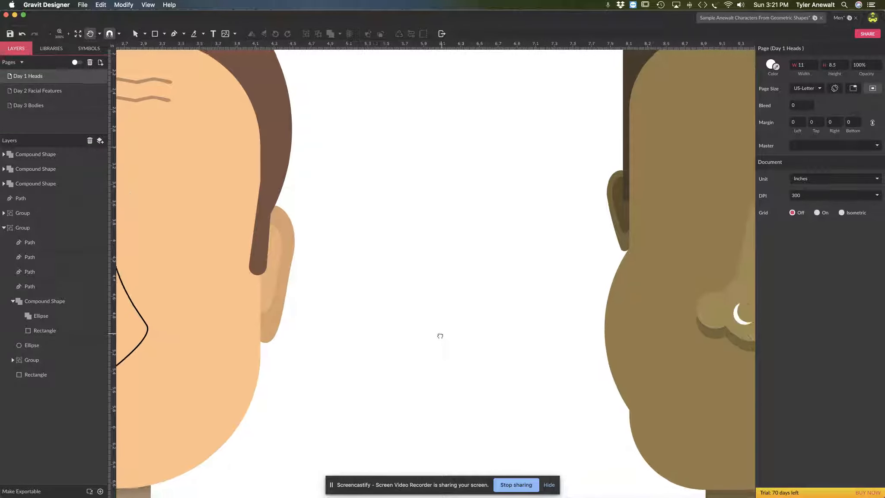
{"action": "left_click", "coordinate": [164, 33]}
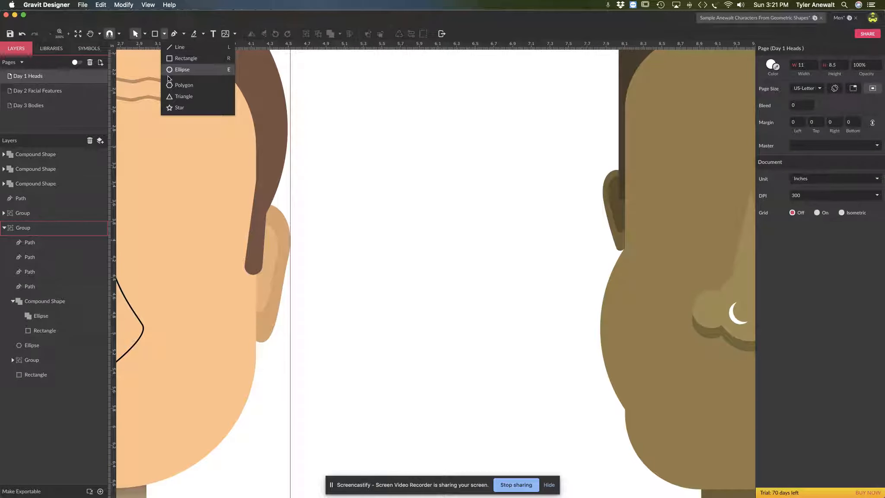
{"action": "left_click", "coordinate": [182, 70]}
{"action": "left_click_drag", "start_coordinate": [344, 222], "coordinate": [512, 287]}
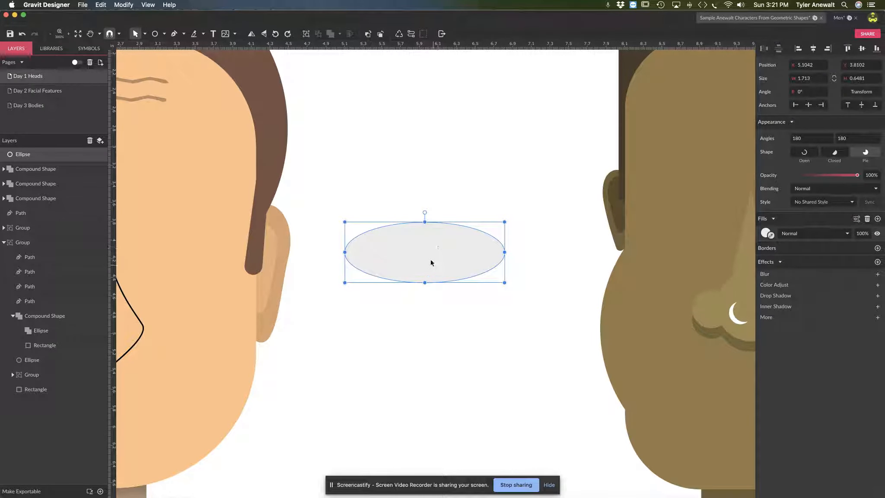
{"action": "left_click_drag", "start_coordinate": [437, 267], "coordinate": [433, 277]}
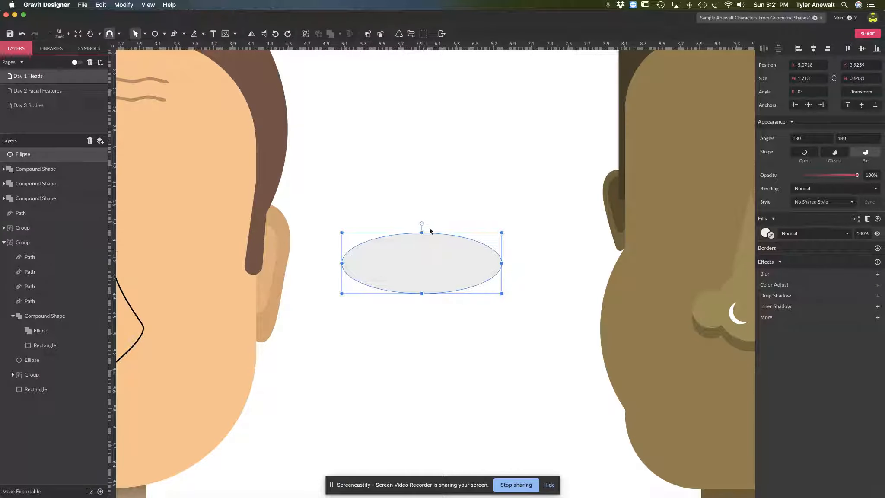
{"action": "left_click", "coordinate": [413, 34]}
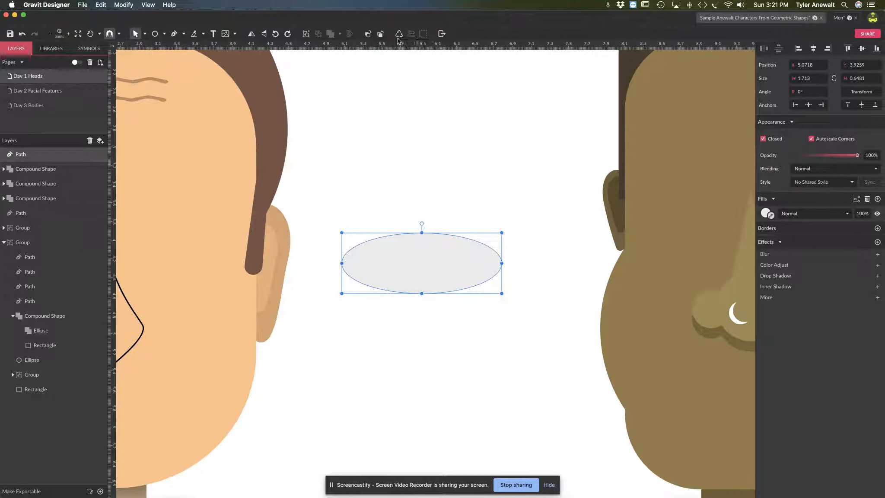
- Add a node on each side of the ellipse's top node and pull the middle node down into a small lip notch
{"action": "left_click", "coordinate": [145, 38]}
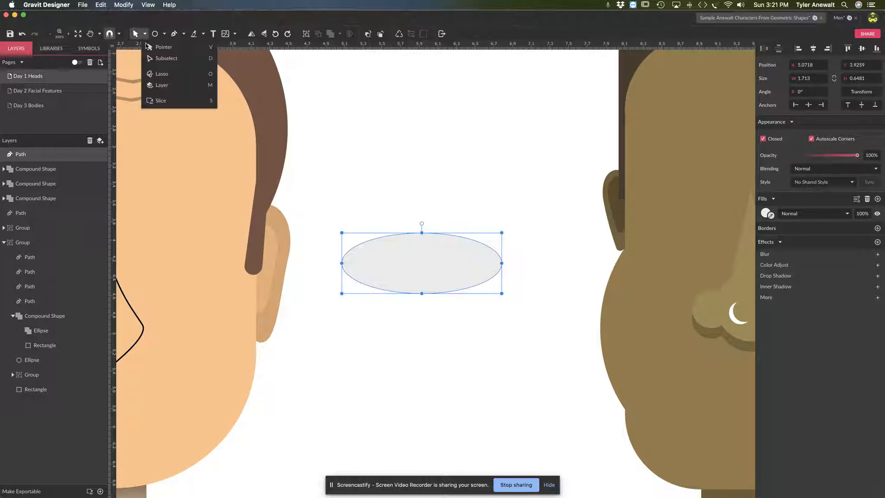
{"action": "left_click", "coordinate": [148, 57]}
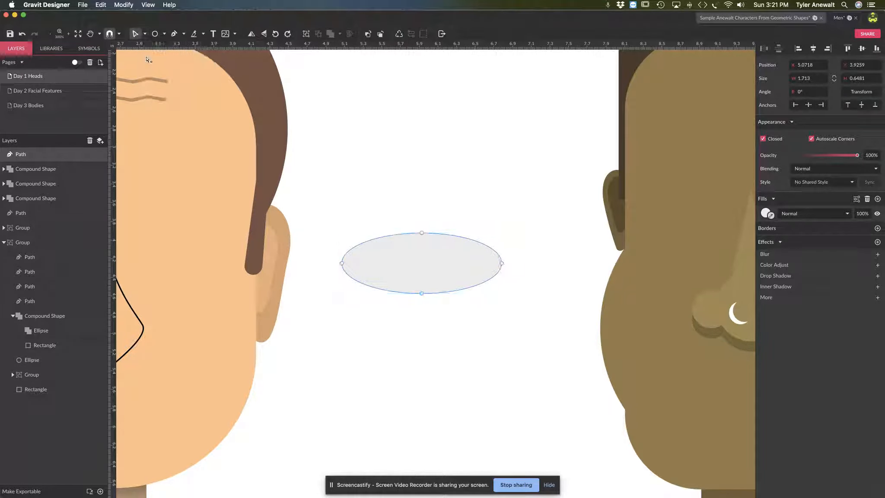
{"action": "left_click", "coordinate": [422, 293]}
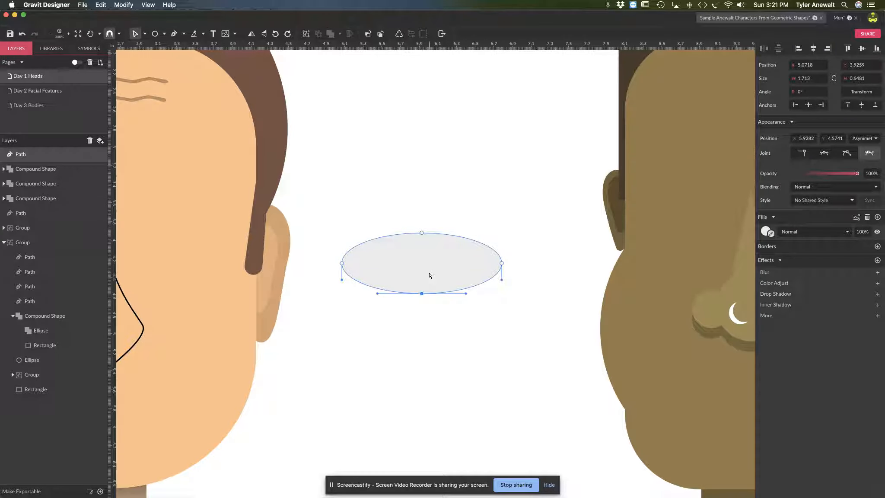
{"action": "scroll", "coordinate": [431, 259], "scroll_direction": "up", "scroll_amount": 5}
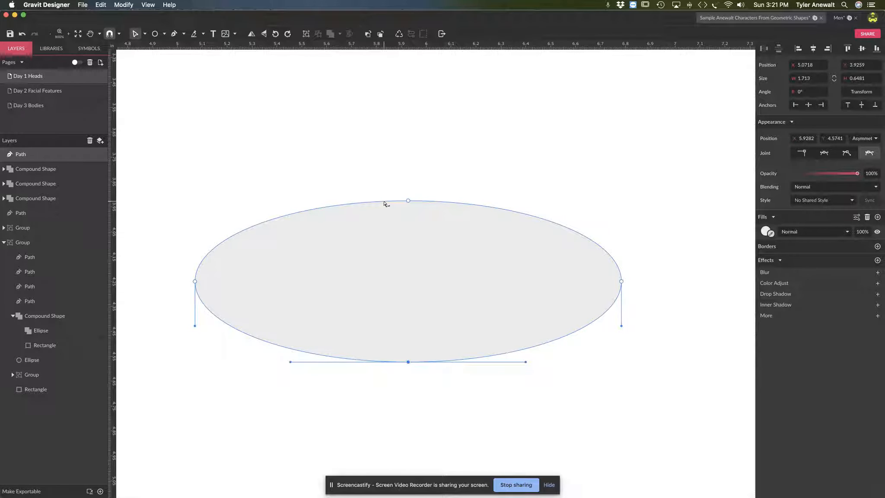
{"action": "left_click", "coordinate": [384, 201]}
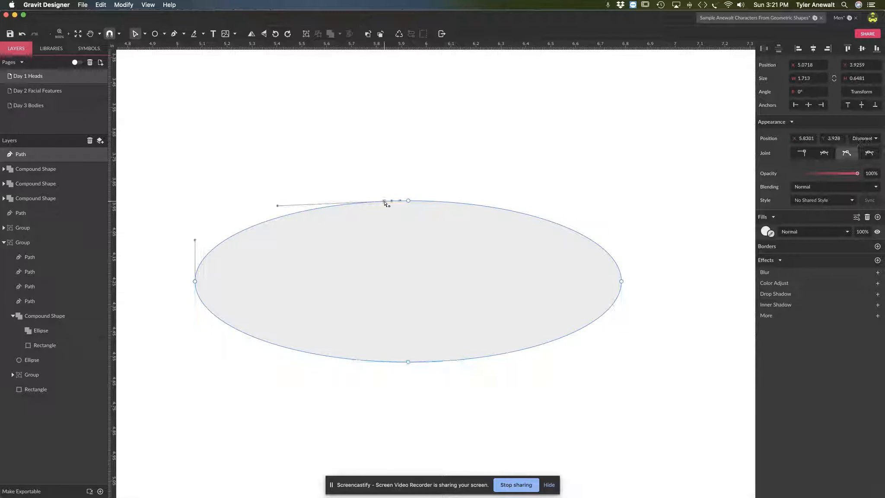
{"action": "left_click", "coordinate": [432, 201]}
{"action": "left_click_drag", "start_coordinate": [407, 201], "coordinate": [408, 218]}
- Change the joints of the lip shape's two outer side nodes to Straight to make pointed mouth corners
{"action": "left_click", "coordinate": [195, 282]}
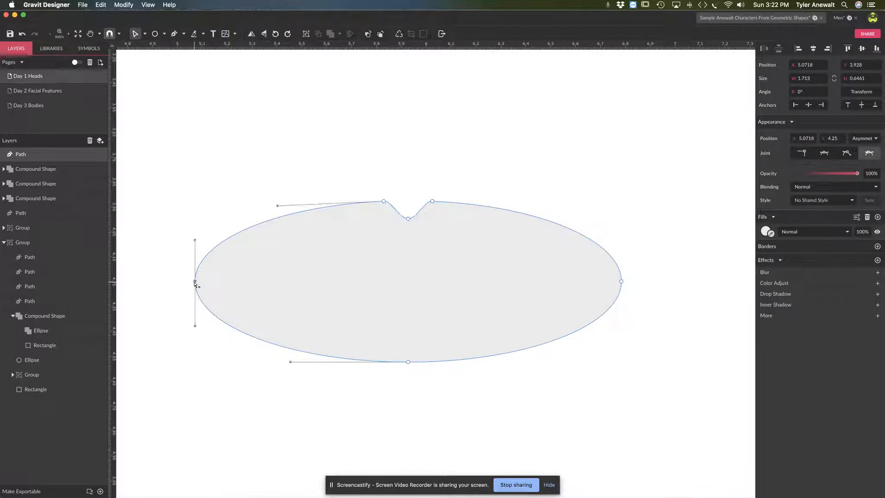
{"action": "left_click", "coordinate": [622, 283], "text": "shift"}
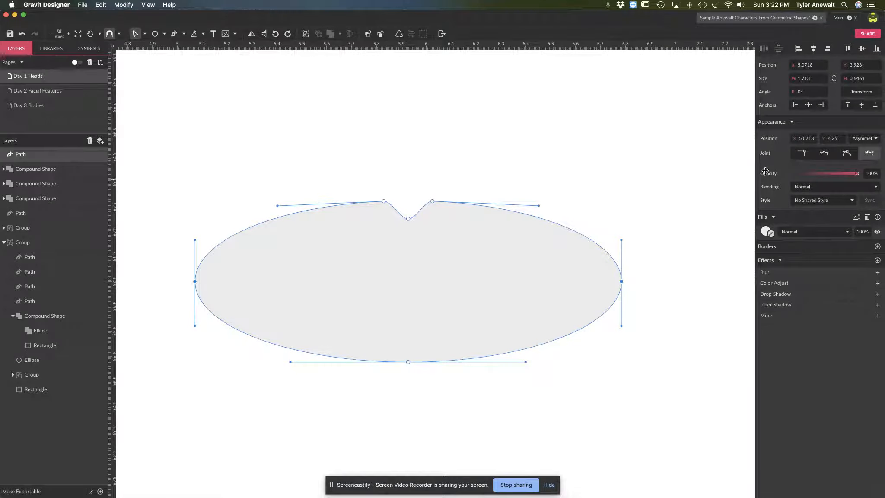
{"action": "left_click", "coordinate": [799, 155]}
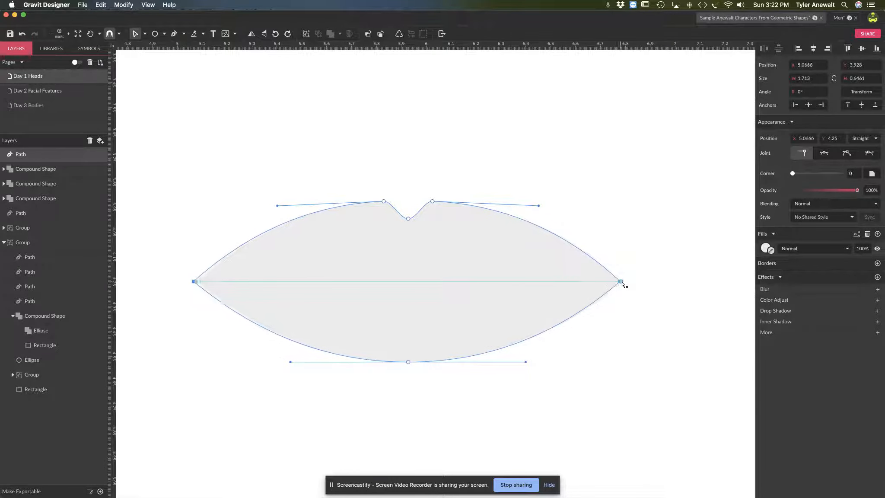
{"action": "left_click", "coordinate": [631, 290]}
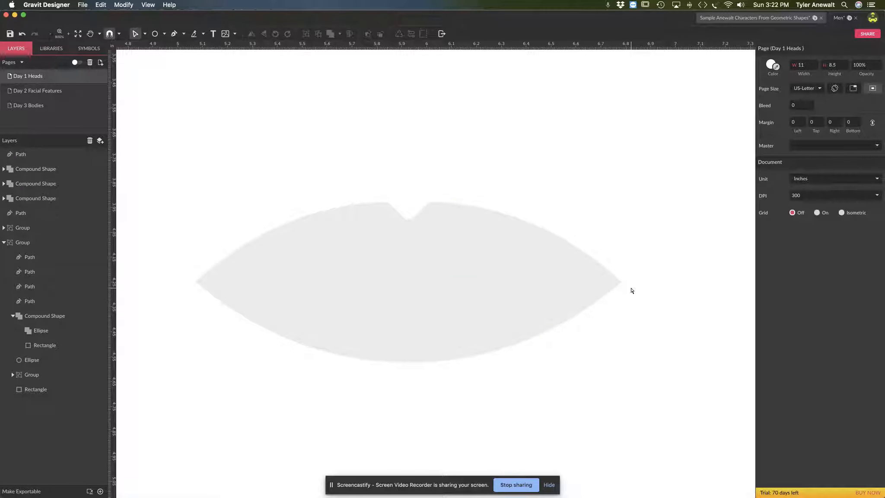
- Pull both mouth corners outward until the lips are about 1.91 in wide and nudge the bottom node up slightly
{"action": "left_click", "coordinate": [621, 286]}
{"action": "left_click_drag", "start_coordinate": [622, 285], "coordinate": [644, 275]}
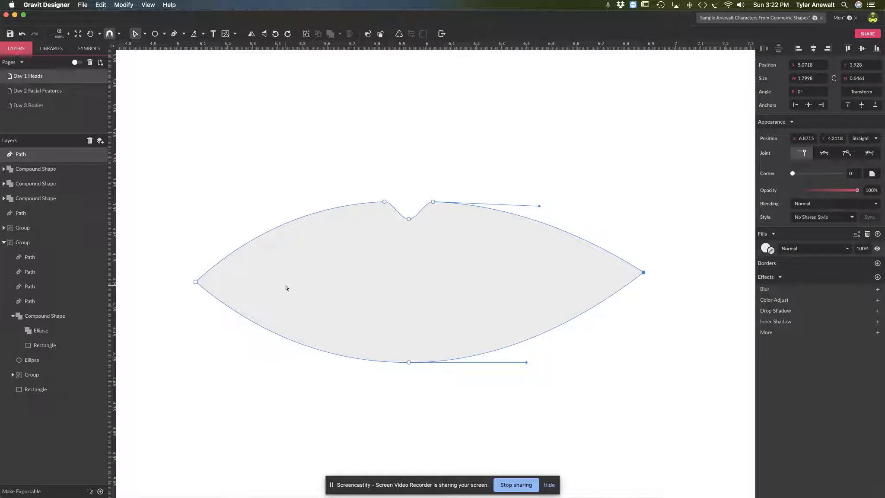
{"action": "left_click_drag", "start_coordinate": [195, 282], "coordinate": [171, 280]}
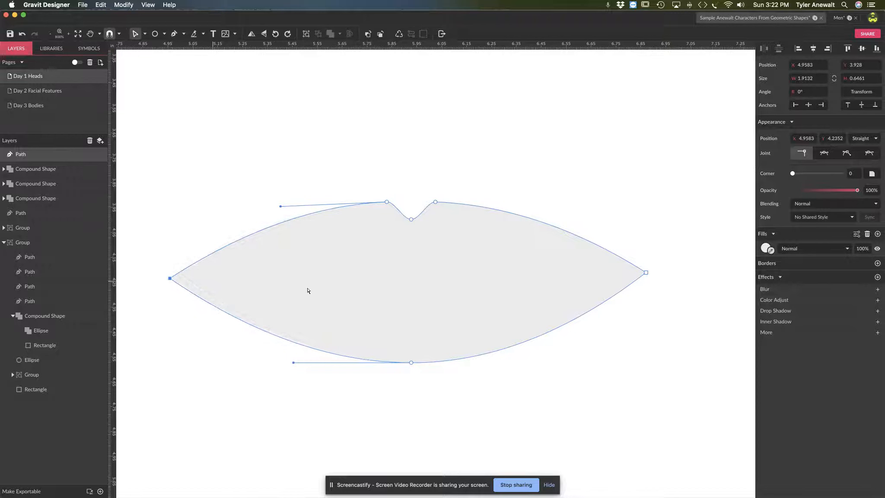
{"action": "left_click", "coordinate": [624, 339]}
{"action": "left_click", "coordinate": [410, 363]}
{"action": "mouse_move", "coordinate": [411, 363]}
{"action": "left_mouse_down"}
{"action": "mouse_move", "coordinate": [411, 375]}
{"action": "mouse_move", "coordinate": [411, 362]}
{"action": "left_mouse_up"}
- Fill the lip shape with a light pink colour
{"action": "left_click", "coordinate": [765, 231]}
{"action": "left_click", "coordinate": [784, 277]}
{"action": "left_click", "coordinate": [605, 152]}
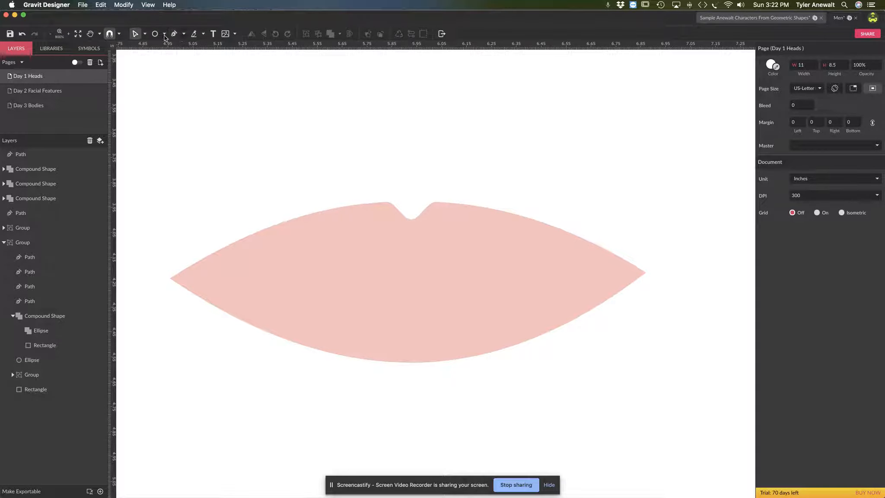
- Draw a straight line across the lips from one mouth corner to the other
{"action": "left_click", "coordinate": [164, 33]}
{"action": "left_click", "coordinate": [177, 47]}
{"action": "mouse_move", "coordinate": [173, 280]}
{"action": "left_mouse_down"}
{"action": "mouse_move", "coordinate": [642, 288]}
{"action": "mouse_move", "coordinate": [635, 275]}
{"action": "mouse_move", "coordinate": [644, 273]}
{"action": "left_mouse_up"}
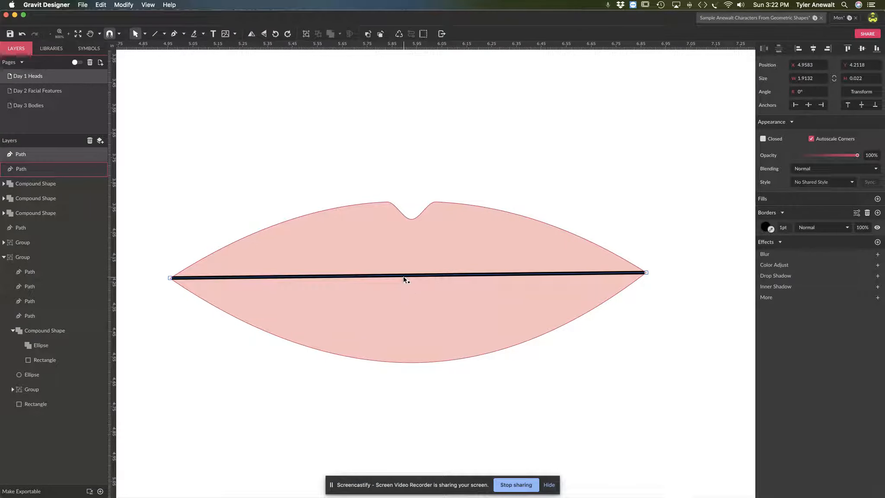
- Bend the middle of the black mouth line slightly downward into a gentle curve
{"action": "left_click", "coordinate": [146, 35]}
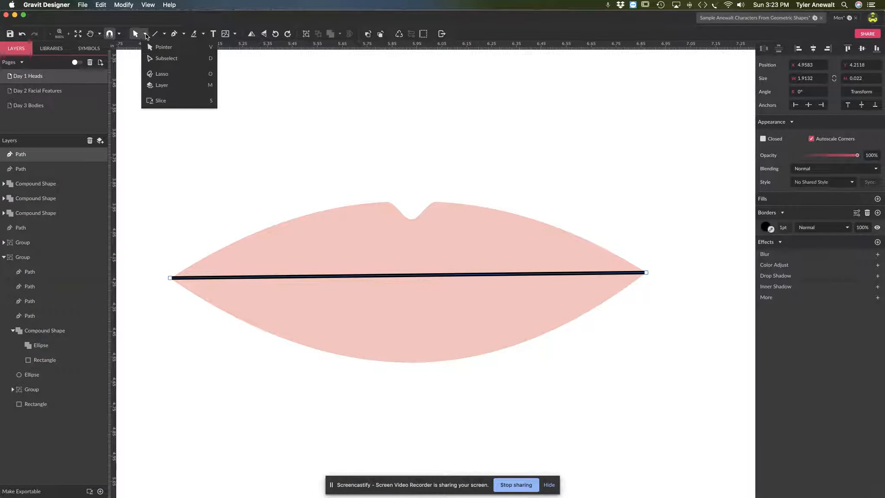
{"action": "left_click", "coordinate": [151, 59]}
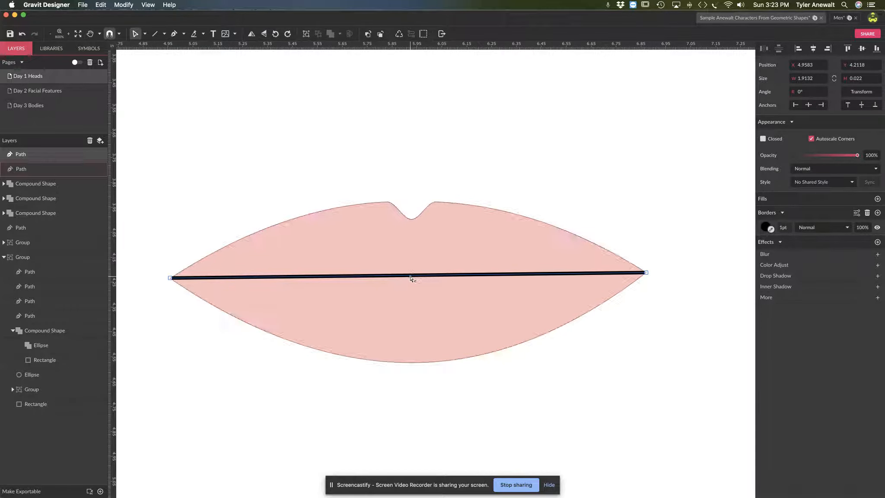
{"action": "left_click_drag", "start_coordinate": [412, 277], "coordinate": [409, 287]}
{"action": "left_click", "coordinate": [660, 315]}
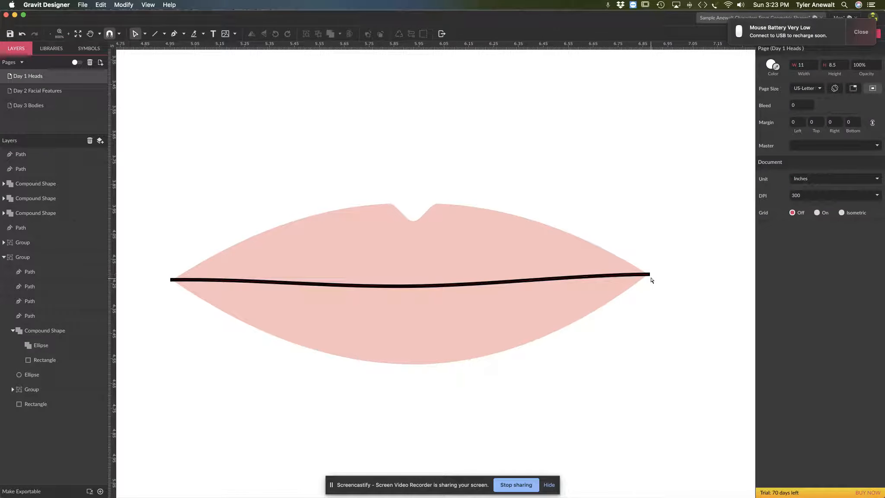
- Select the black mouth line and open its advanced stroke settings
{"action": "left_click", "coordinate": [617, 278]}
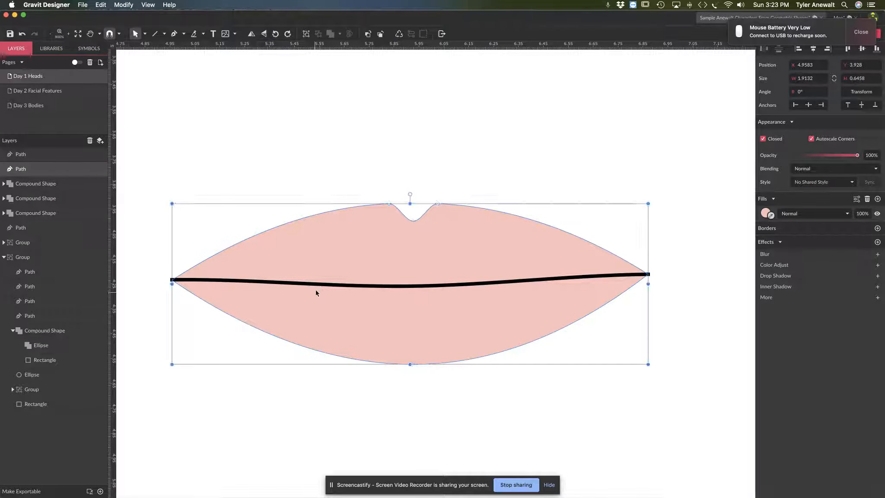
{"action": "left_click", "coordinate": [163, 365]}
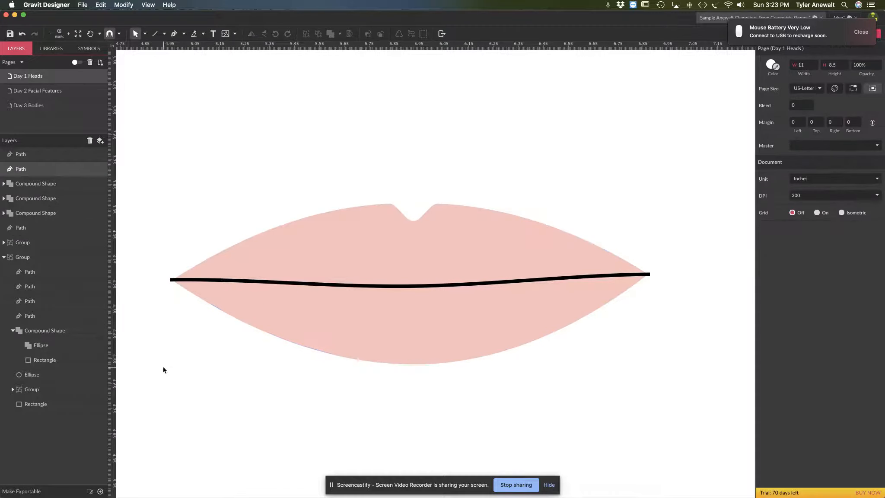
{"action": "left_click", "coordinate": [175, 281]}
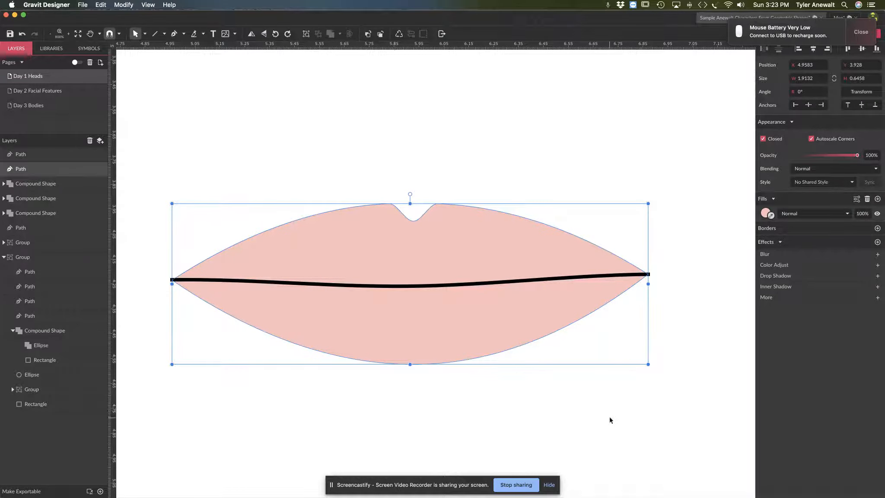
{"action": "left_click", "coordinate": [710, 287]}
{"action": "left_click", "coordinate": [646, 275]}
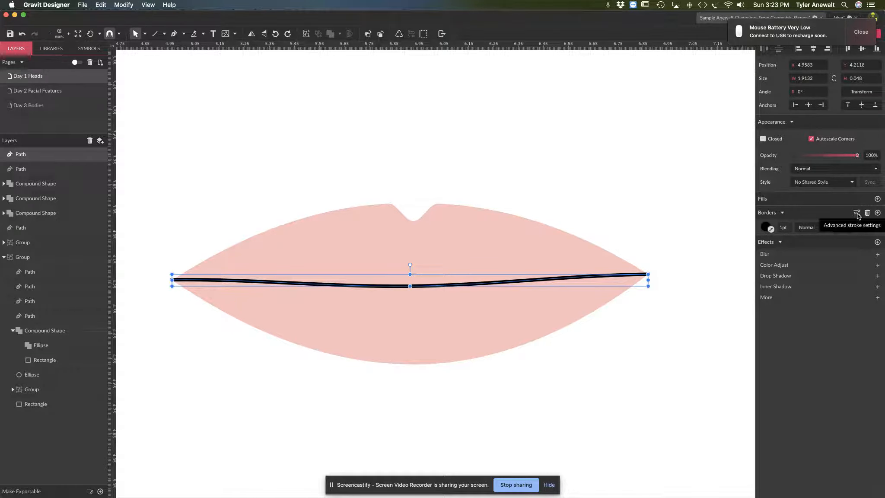
{"action": "left_click", "coordinate": [856, 213]}
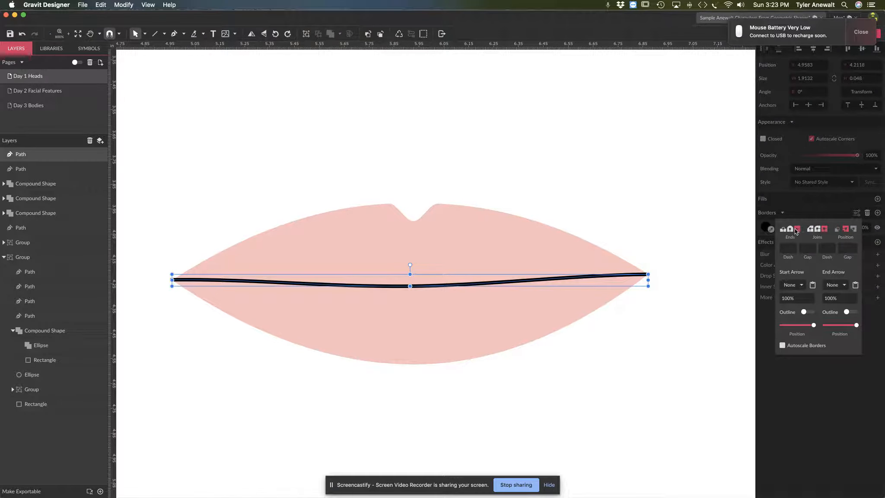
{"action": "left_click", "coordinate": [672, 229]}
- Move the lips together with their mouth line up to about X 5.35, Y 2.40 in, leaving free space below
{"action": "key", "text": "z"}
{"action": "left_click", "coordinate": [596, 338], "text": "alt"}
{"action": "left_click", "coordinate": [595, 338], "text": "alt"}
{"action": "key", "text": "v"}
{"action": "left_click_drag", "start_coordinate": [459, 244], "coordinate": [579, 375]}
{"action": "left_click_drag", "start_coordinate": [556, 334], "coordinate": [592, 192]}
{"action": "key", "text": "z"}
{"action": "left_click", "coordinate": [552, 336]}
{"action": "key", "text": "h"}
{"action": "left_click_drag", "start_coordinate": [587, 344], "coordinate": [465, 316]}
{"action": "key", "text": "v"}
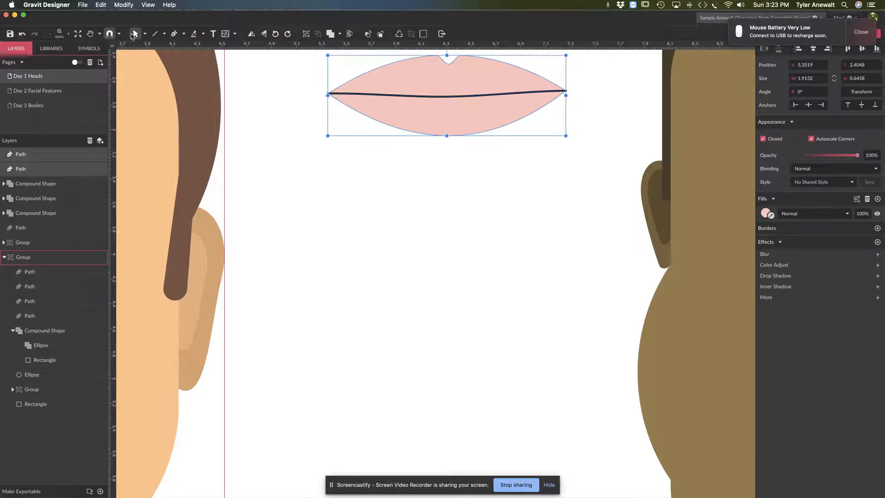
- Draw a circle about 0.99 in across below the lips and fill it with black
{"action": "left_click", "coordinate": [164, 34]}
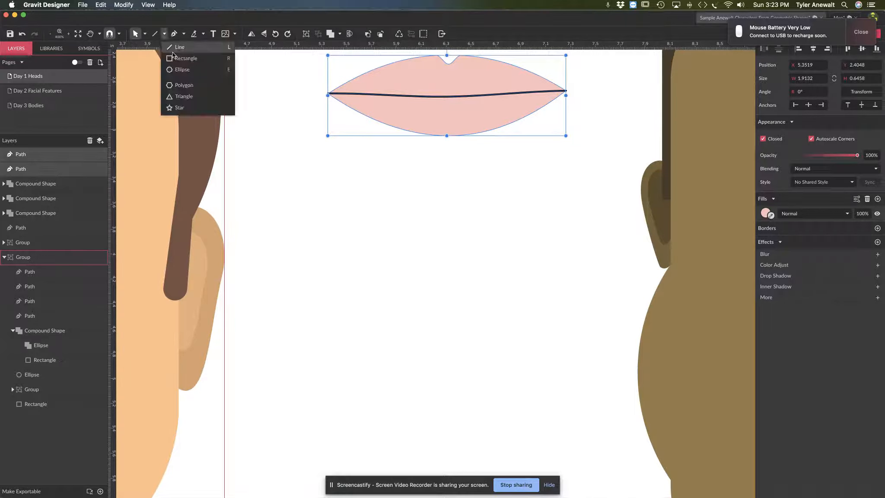
{"action": "left_click", "coordinate": [180, 66]}
{"action": "left_click_drag", "start_coordinate": [366, 269], "coordinate": [492, 388]}
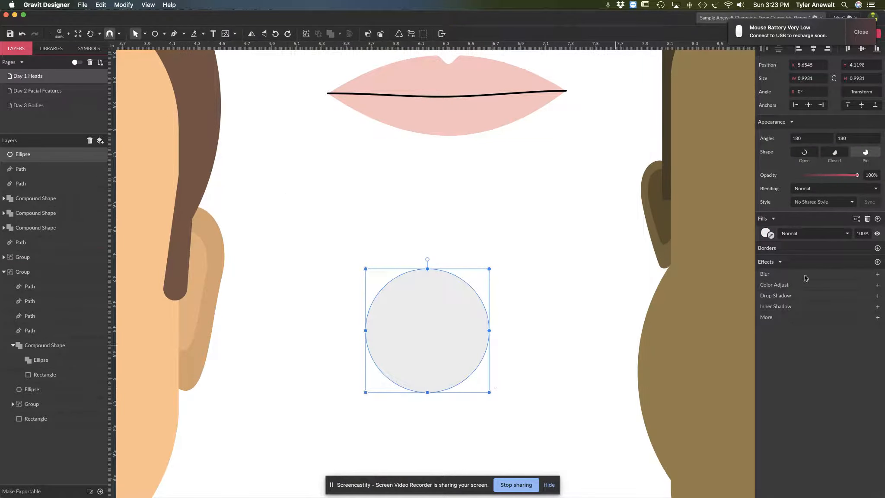
{"action": "left_click", "coordinate": [766, 233]}
{"action": "left_click_drag", "start_coordinate": [766, 293], "coordinate": [752, 314]}
{"action": "left_click", "coordinate": [543, 286]}
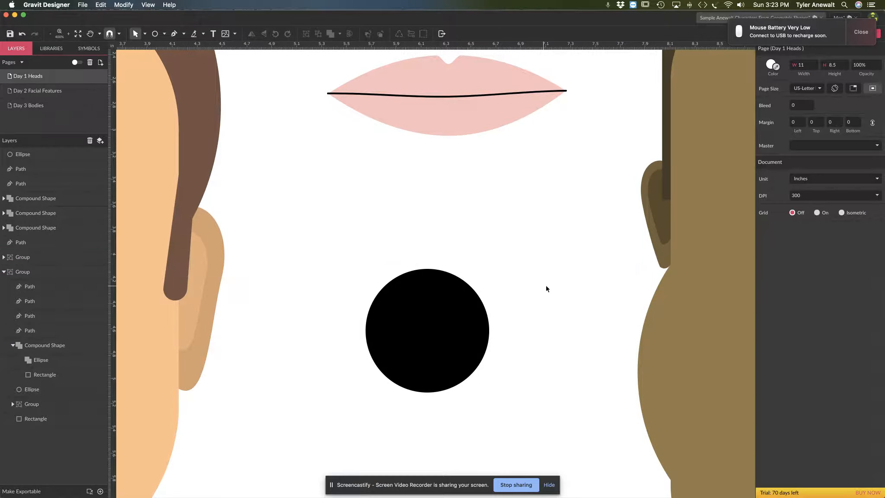
- Draw a rectangle about 1.32 by 0.37 in over the top of the black circle and fill it with white
{"action": "left_click", "coordinate": [164, 34]}
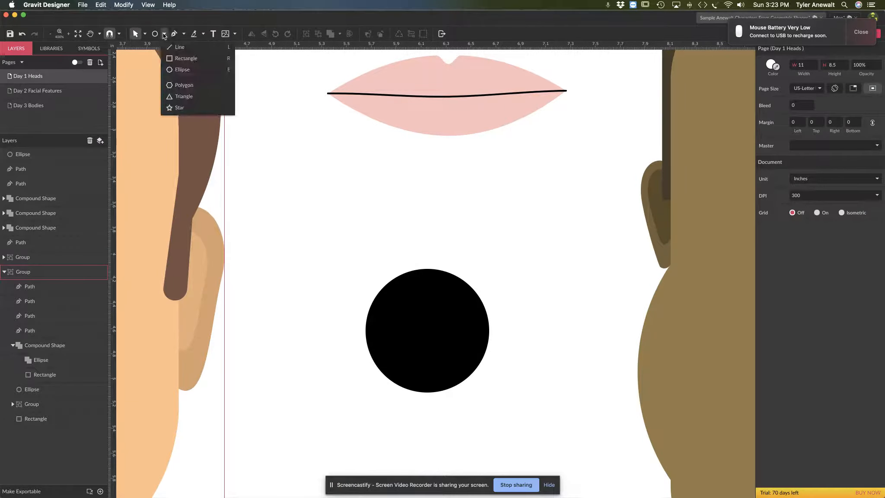
{"action": "left_click", "coordinate": [185, 62]}
{"action": "left_click_drag", "start_coordinate": [353, 252], "coordinate": [517, 297]}
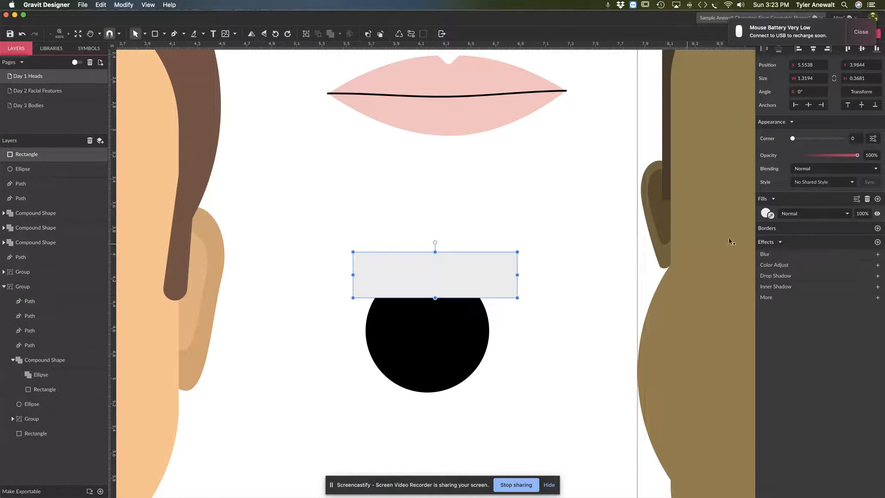
{"action": "left_click", "coordinate": [765, 214]}
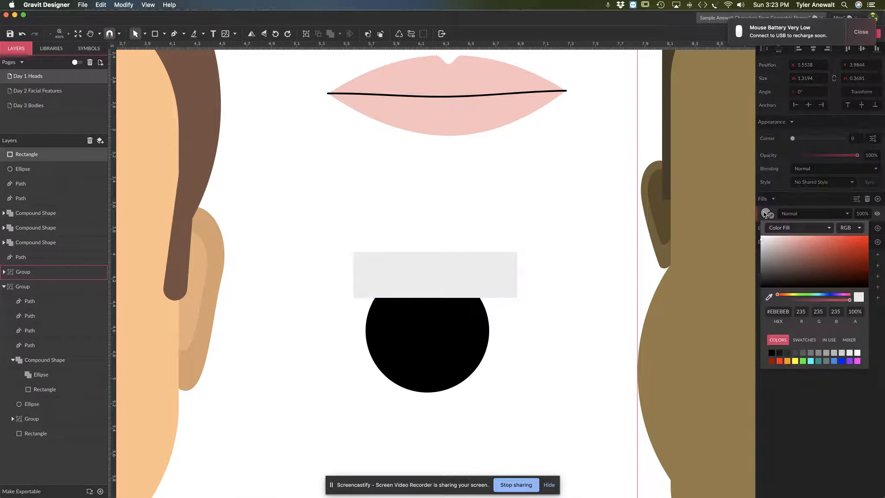
{"action": "left_click", "coordinate": [761, 237]}
{"action": "left_click", "coordinate": [481, 274]}
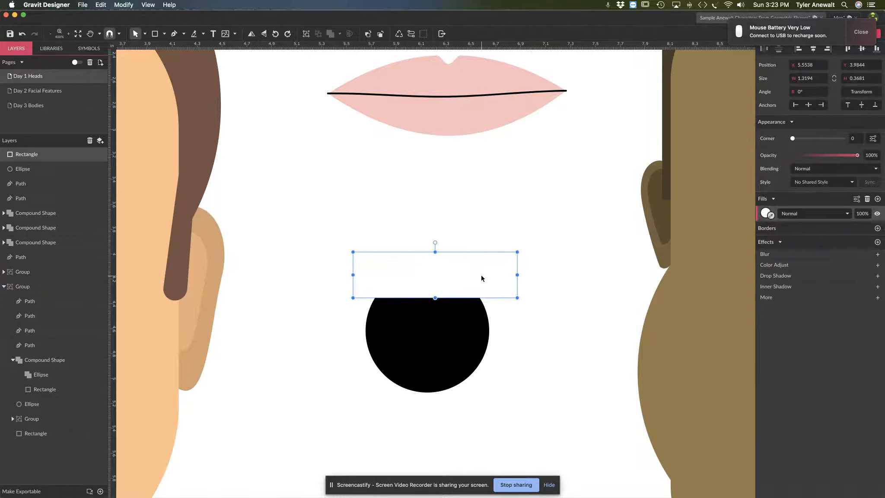
- Clip the white rectangle inside the black circle and move the result up to about X 5.43, Y 3.57 in
{"action": "left_click", "coordinate": [523, 337]}
{"action": "left_click_drag", "start_coordinate": [534, 344], "coordinate": [412, 250]}
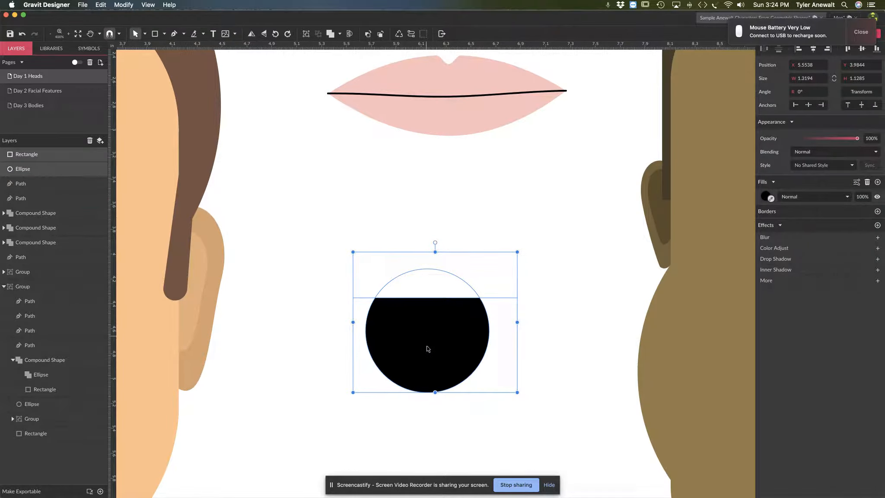
{"action": "left_click", "coordinate": [350, 38]}
{"action": "left_click", "coordinate": [484, 262]}
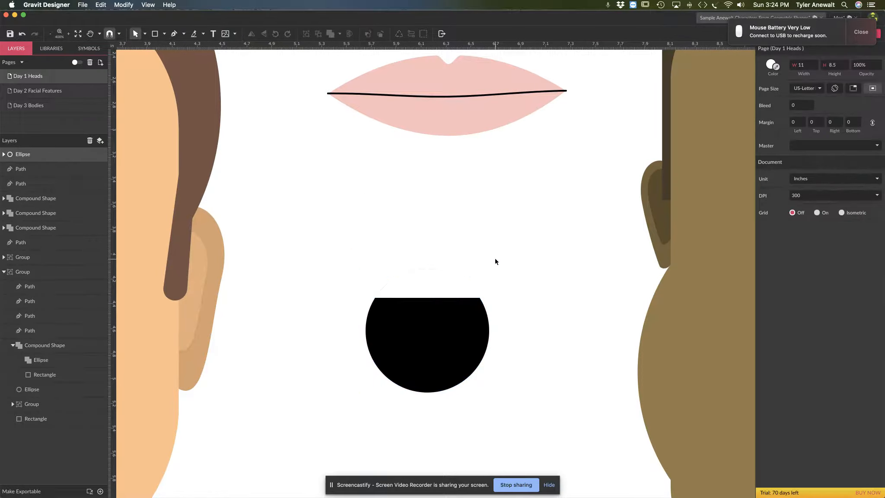
{"action": "left_click_drag", "start_coordinate": [448, 342], "coordinate": [419, 274]}
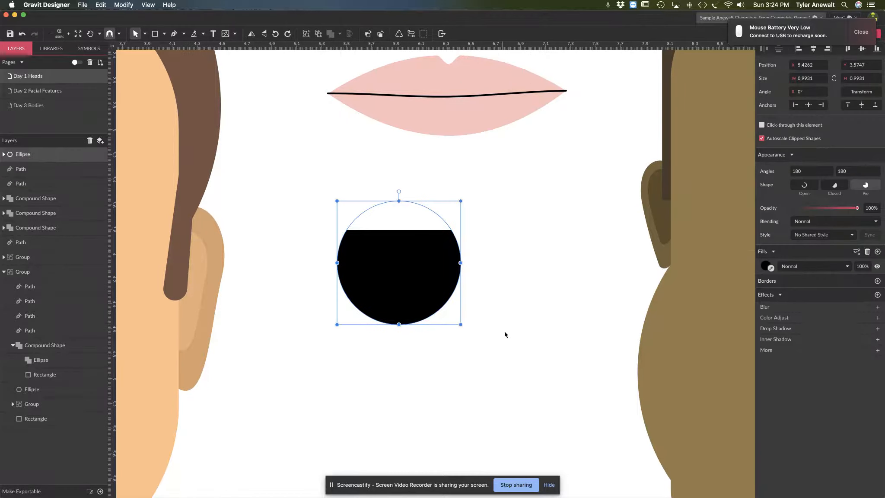
- Draw an ellipse about 0.72 by 0.68 in over the black circle's lower-right edge and fill it with light pink #F6A3A3
{"action": "left_click", "coordinate": [164, 33]}
{"action": "left_click", "coordinate": [183, 70]}
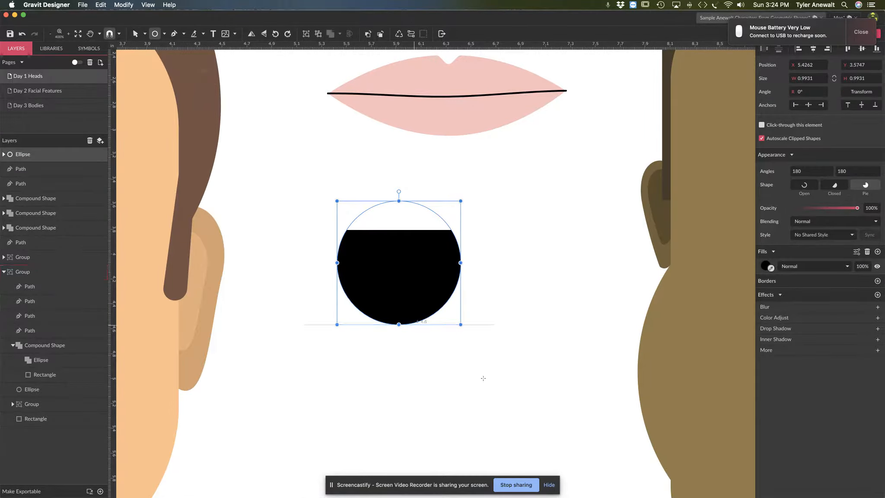
{"action": "left_click_drag", "start_coordinate": [473, 307], "coordinate": [495, 313]}
{"action": "mouse_move", "coordinate": [438, 335]}
{"action": "left_mouse_down"}
{"action": "mouse_move", "coordinate": [388, 381]}
{"action": "mouse_move", "coordinate": [406, 392]}
{"action": "left_mouse_up"}
{"action": "left_click_drag", "start_coordinate": [466, 357], "coordinate": [448, 323]}
{"action": "left_click", "coordinate": [765, 232]}
{"action": "mouse_move", "coordinate": [787, 261]}
{"action": "left_mouse_down"}
{"action": "mouse_move", "coordinate": [801, 259]}
{"action": "mouse_move", "coordinate": [794, 256]}
{"action": "left_mouse_up"}
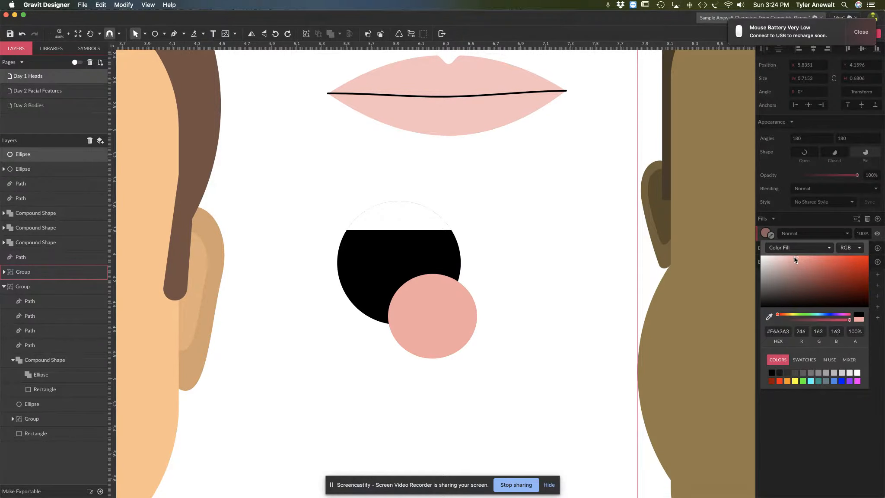
{"action": "left_click", "coordinate": [534, 275]}
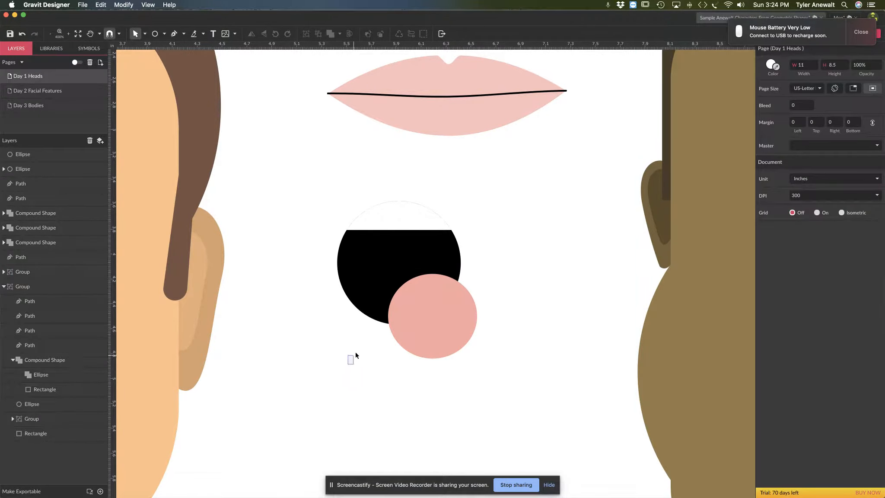
- Clip the pink ellipse inside the black mouth as a tongue and place it at about X 5.80, Y 4.11 in
{"action": "left_click_drag", "start_coordinate": [379, 322], "coordinate": [420, 307]}
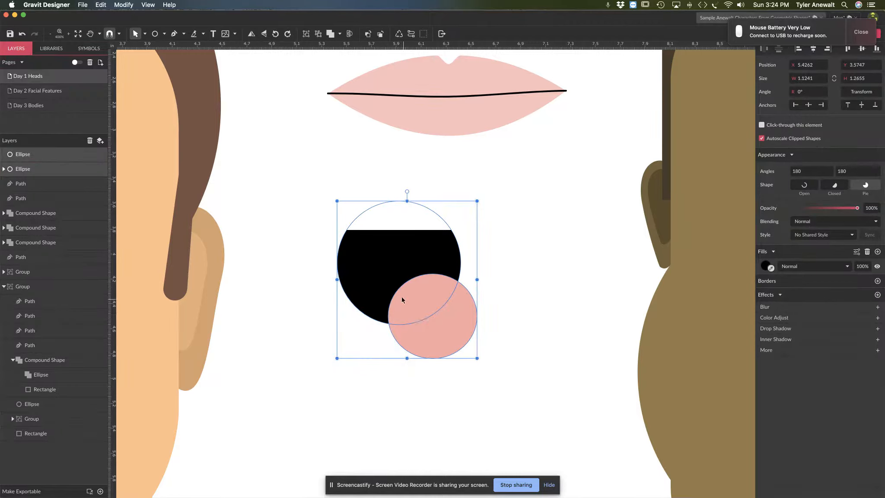
{"action": "left_click", "coordinate": [349, 34]}
{"action": "left_click", "coordinate": [511, 352]}
{"action": "left_click", "coordinate": [427, 296]}
{"action": "mouse_move", "coordinate": [427, 296]}
{"action": "left_mouse_down"}
{"action": "mouse_move", "coordinate": [421, 271]}
{"action": "mouse_move", "coordinate": [406, 271]}
{"action": "mouse_move", "coordinate": [421, 273]}
{"action": "mouse_move", "coordinate": [417, 284]}
{"action": "left_mouse_up"}
{"action": "double_click", "coordinate": [421, 288]}
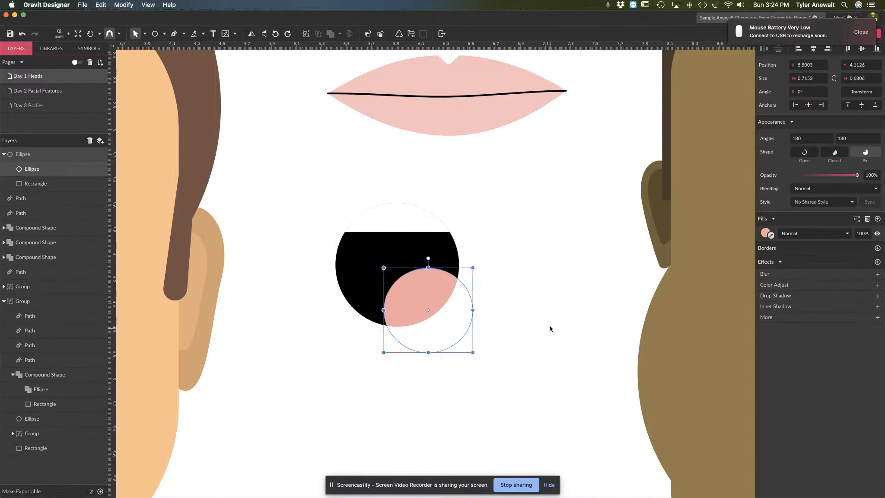
{"action": "left_click", "coordinate": [546, 327]}
{"action": "left_click_drag", "start_coordinate": [479, 230], "coordinate": [322, 185]}
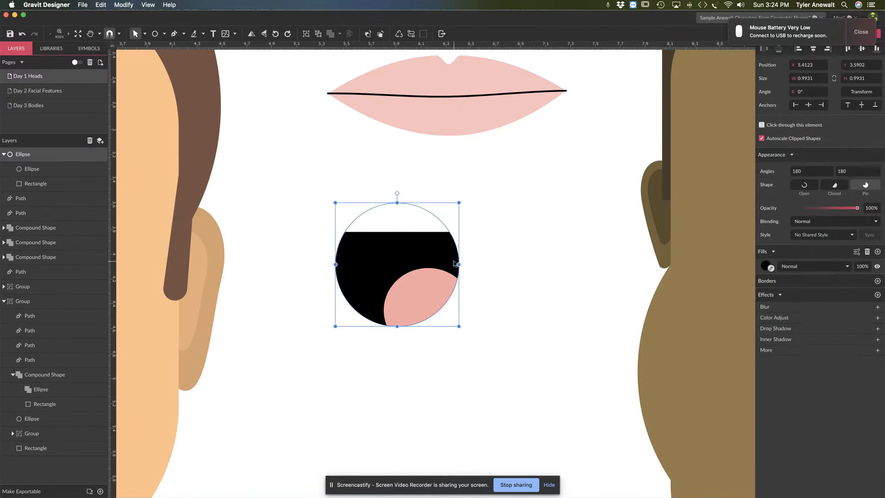
{"action": "left_click", "coordinate": [763, 266]}
{"action": "left_click_drag", "start_coordinate": [800, 302], "coordinate": [783, 317]}
{"action": "key", "text": "super+z"}
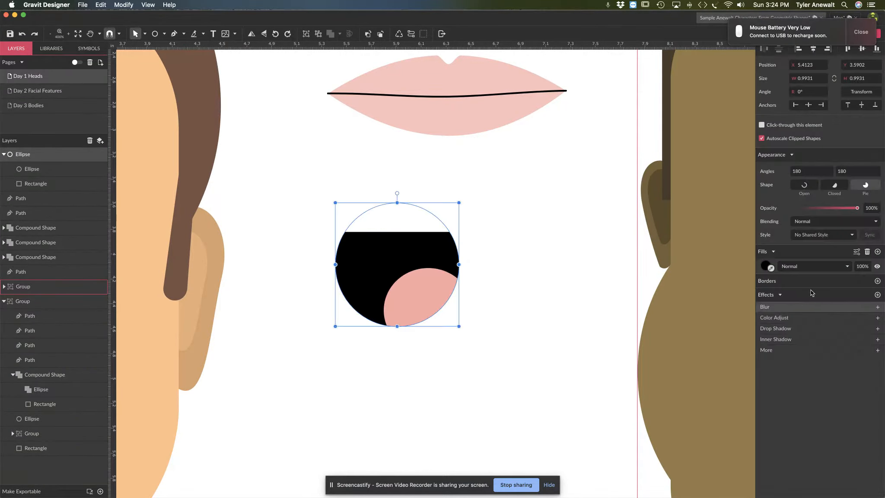
- Add a border to the mouth circle and colour it reddish brown #AC5E5E
{"action": "left_click", "coordinate": [877, 281]}
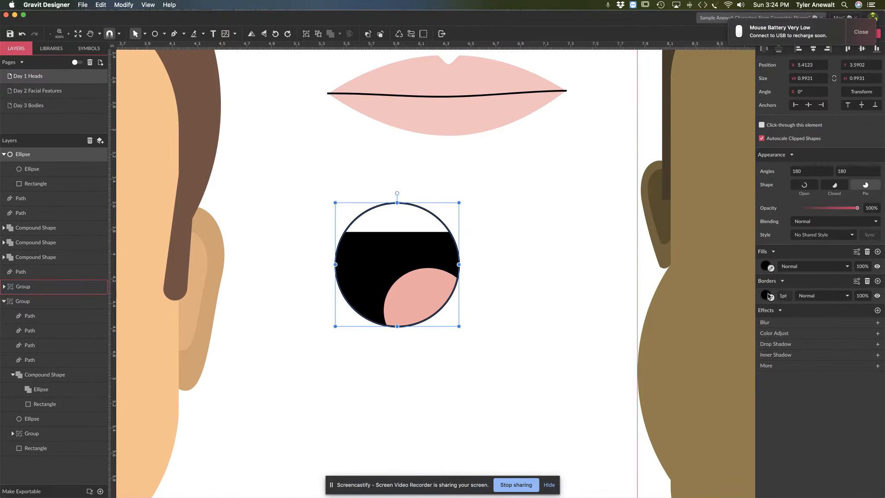
{"action": "left_click", "coordinate": [767, 295]}
{"action": "mouse_move", "coordinate": [791, 323]}
{"action": "left_mouse_down"}
{"action": "mouse_move", "coordinate": [828, 337]}
{"action": "mouse_move", "coordinate": [809, 338]}
{"action": "left_mouse_up"}
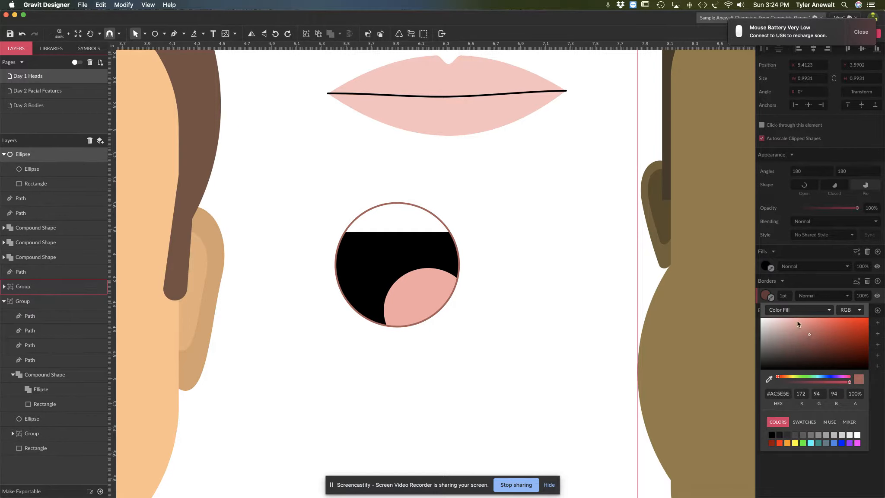
- Set the mouth's border thickness to 4 pt
{"action": "left_click", "coordinate": [783, 296]}
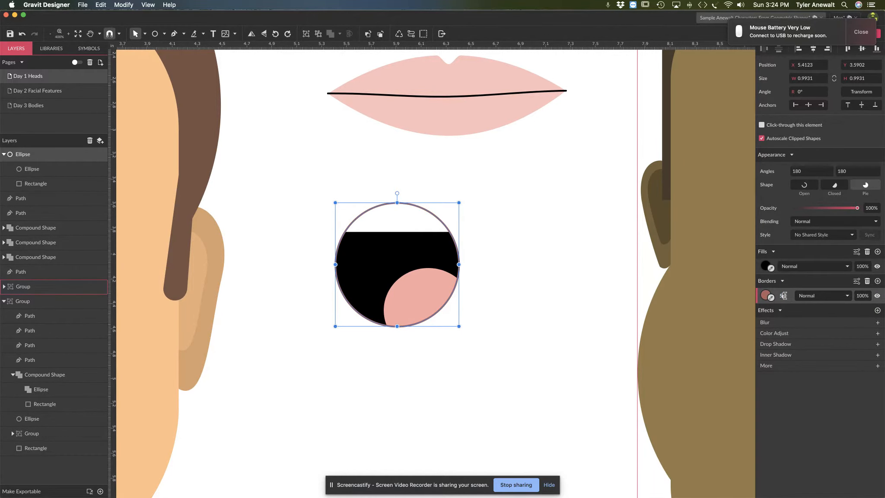
{"action": "type", "text": "5"}
{"action": "key", "text": "Return"}
{"action": "key", "text": "Down"}
{"action": "key", "text": "Up"}
{"action": "key", "text": "Up"}
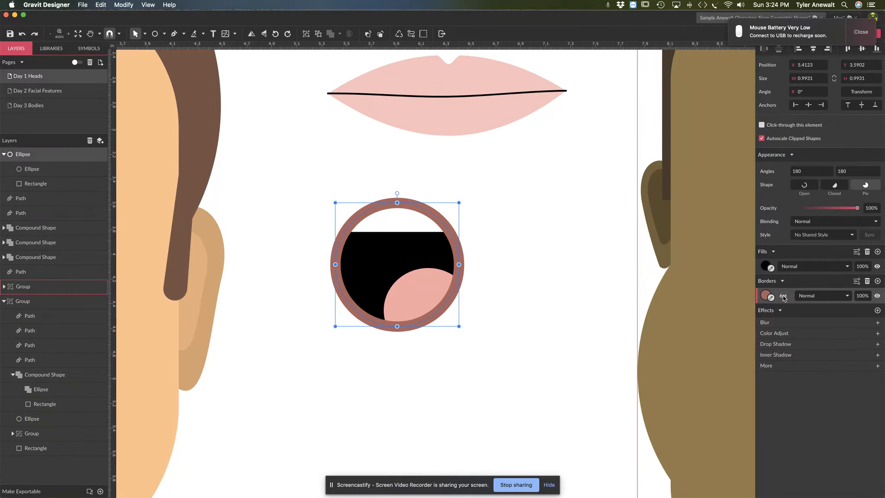
{"action": "left_click", "coordinate": [595, 274]}
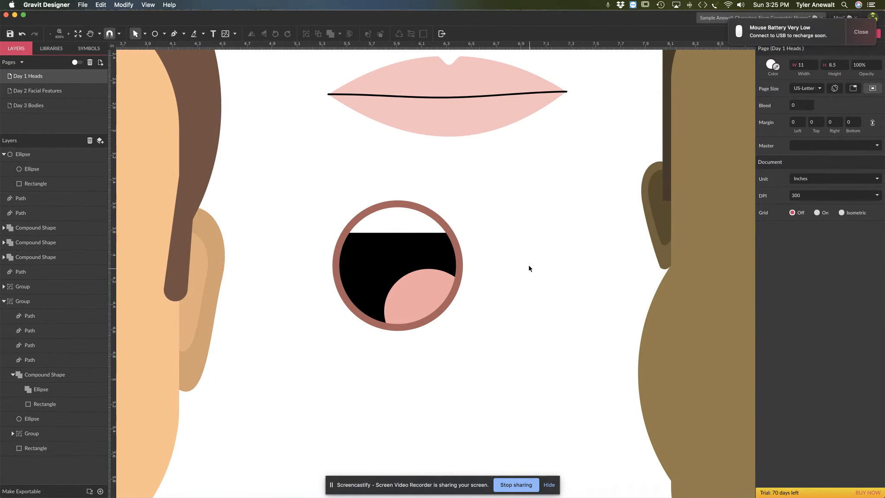
- Stretch the bordered mouth to the right into a wider horizontal oval
{"action": "left_click_drag", "start_coordinate": [324, 196], "coordinate": [472, 314]}
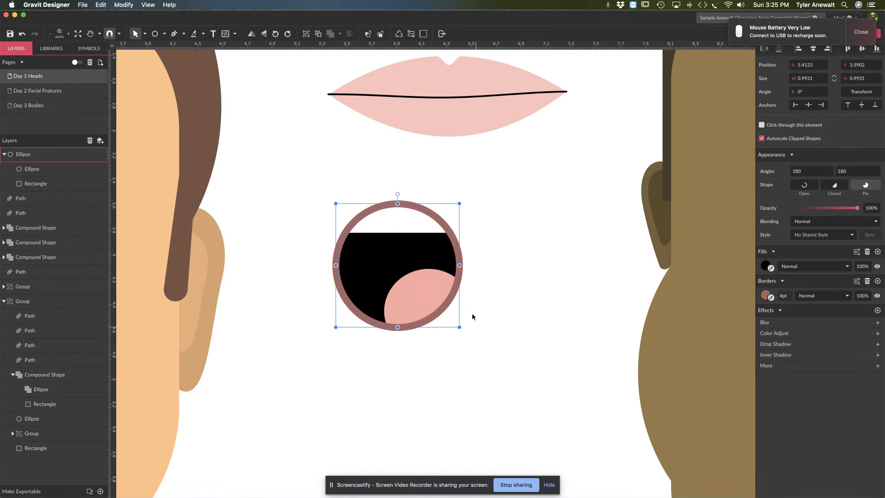
{"action": "left_click_drag", "start_coordinate": [460, 265], "coordinate": [499, 264]}
{"action": "left_click", "coordinate": [546, 351]}
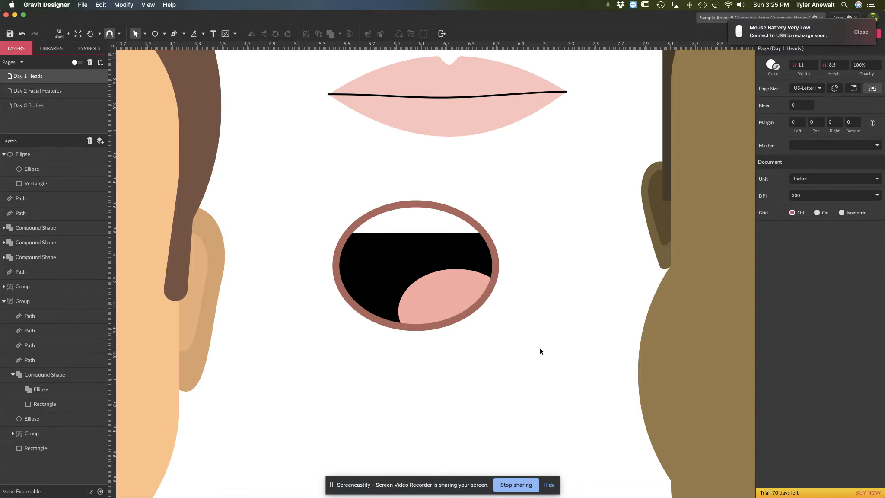
{"action": "left_click", "coordinate": [513, 343], "text": "alt+super"}
{"action": "left_click", "coordinate": [513, 343], "text": "alt+super"}
{"action": "left_click", "coordinate": [513, 343], "text": "alt+super"}
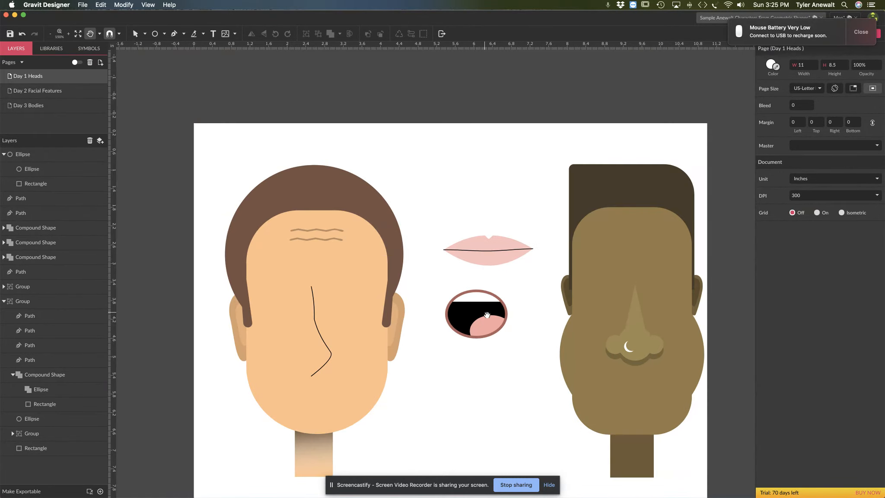
{"action": "key", "text": "v"}
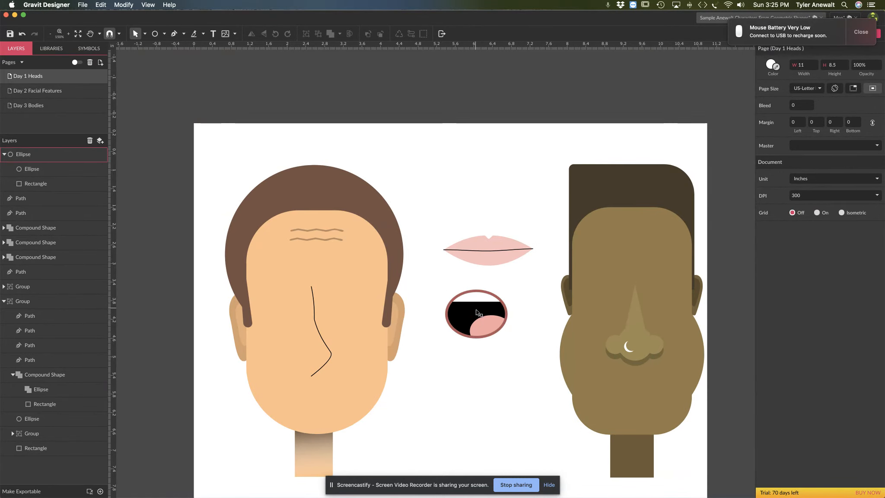